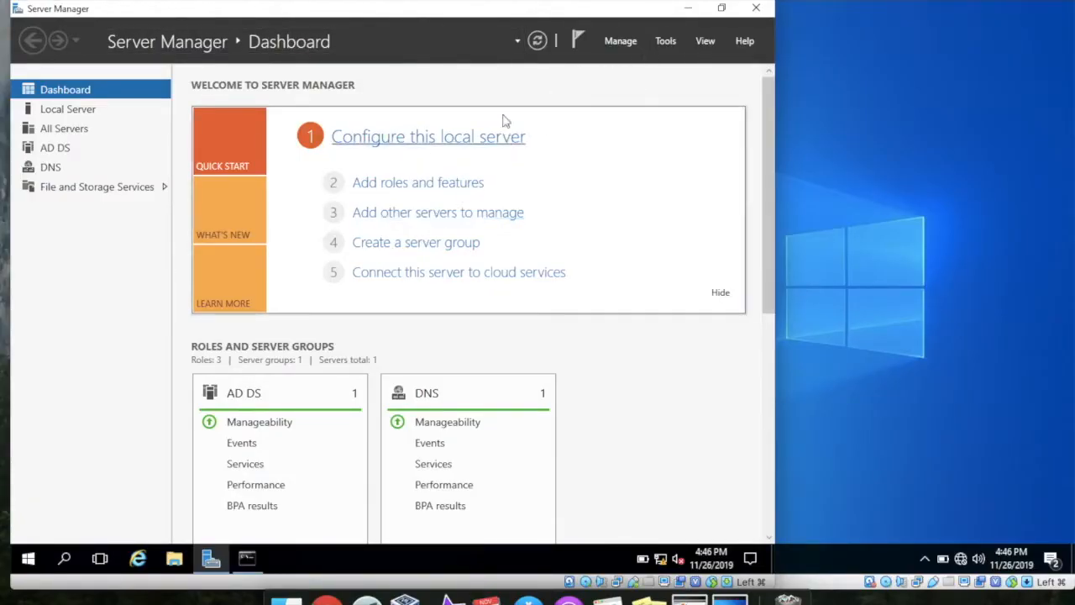
Step: Minimize Server Manager on the server and bring up its open Command Prompt to read the IP configuration
{"action": "scroll", "coordinate": [324, 369], "scroll_direction": "down", "scroll_amount": 1}
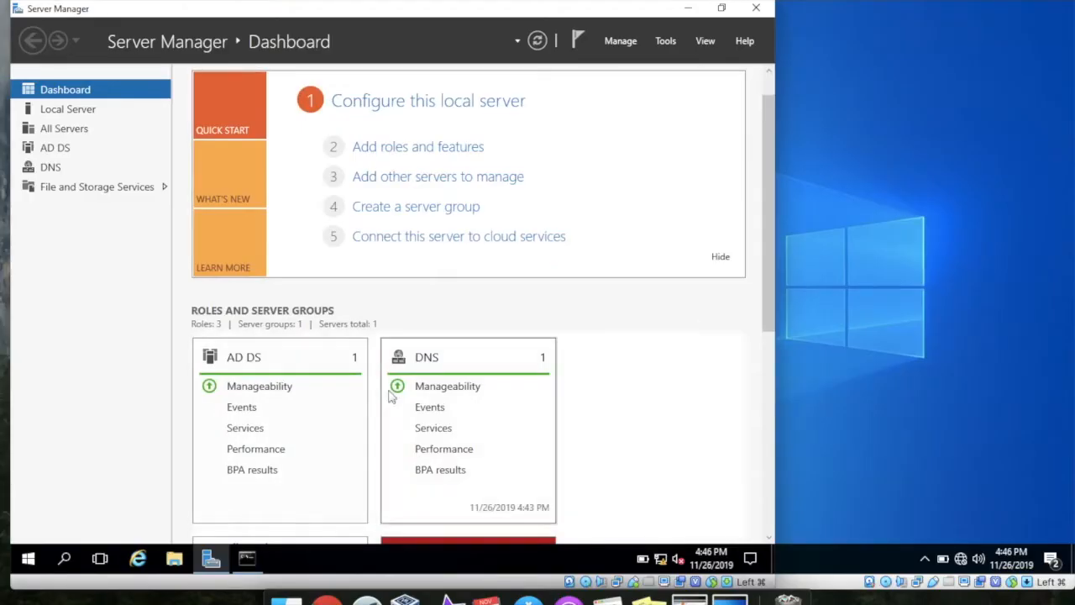
{"action": "scroll", "coordinate": [656, 343], "scroll_direction": "up", "scroll_amount": 1}
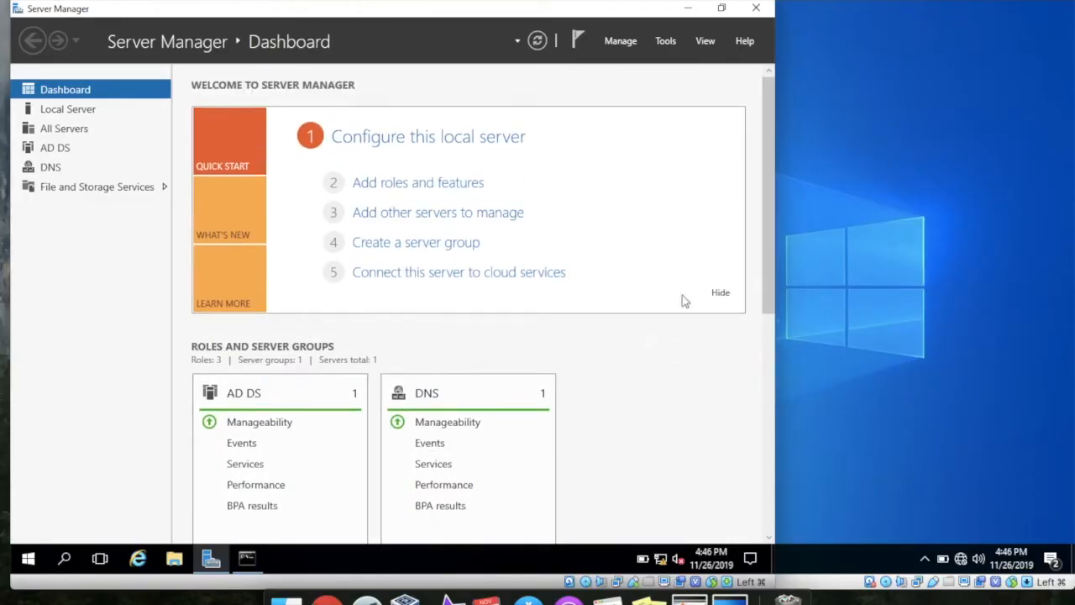
{"action": "left_click", "coordinate": [687, 7]}
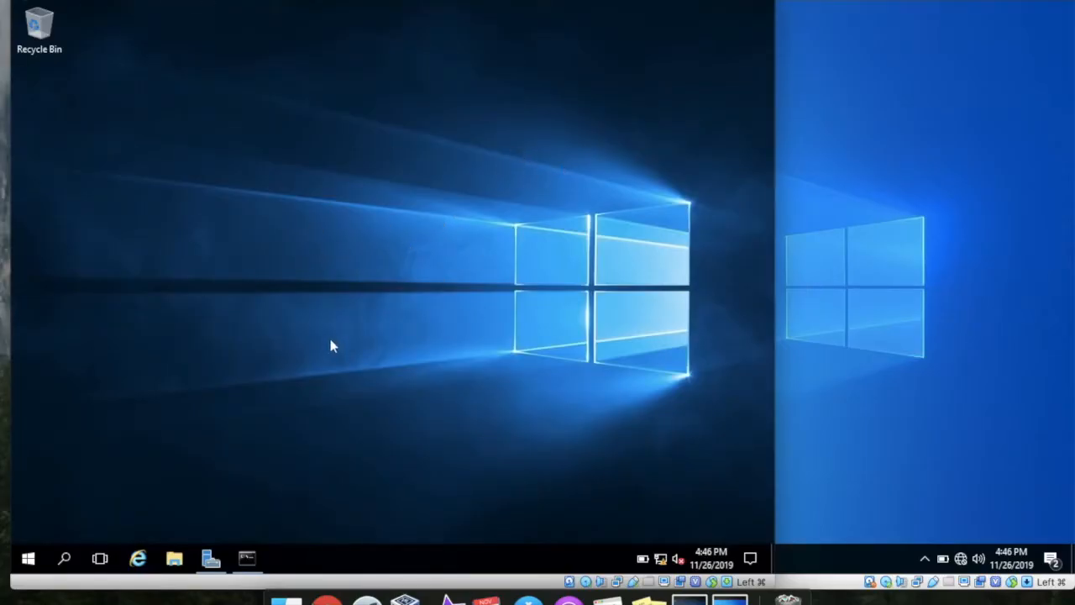
{"action": "left_click", "coordinate": [899, 213]}
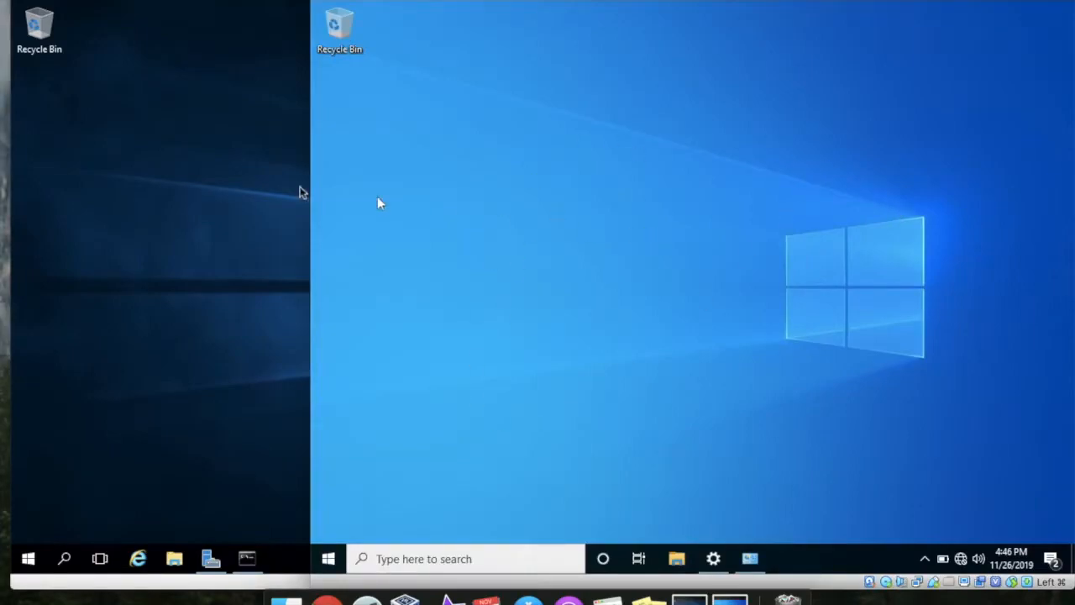
{"action": "left_click", "coordinate": [210, 190]}
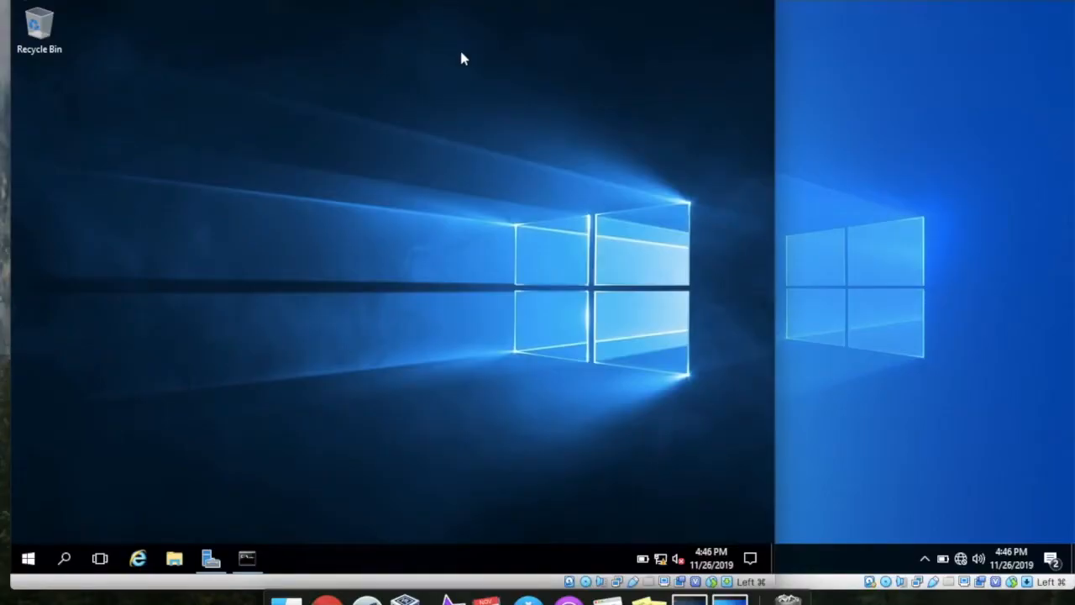
{"action": "left_click", "coordinate": [246, 558]}
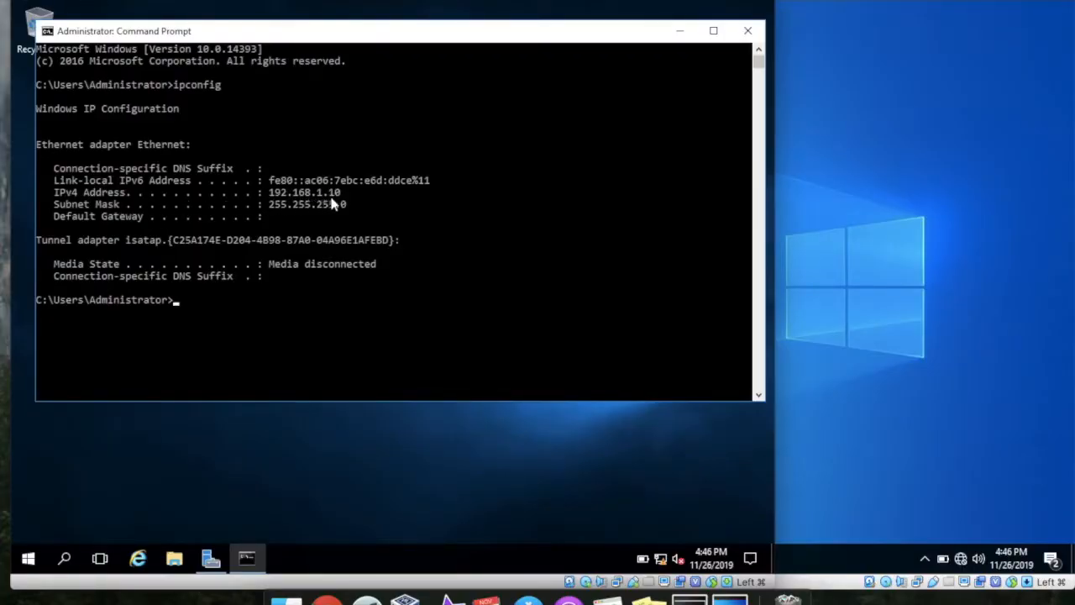
Step: Switch to the Windows 10 client and open the Internet Protocol Version 4 (TCP/IPv4) properties of its Ethernet adapter
{"action": "left_click", "coordinate": [869, 258]}
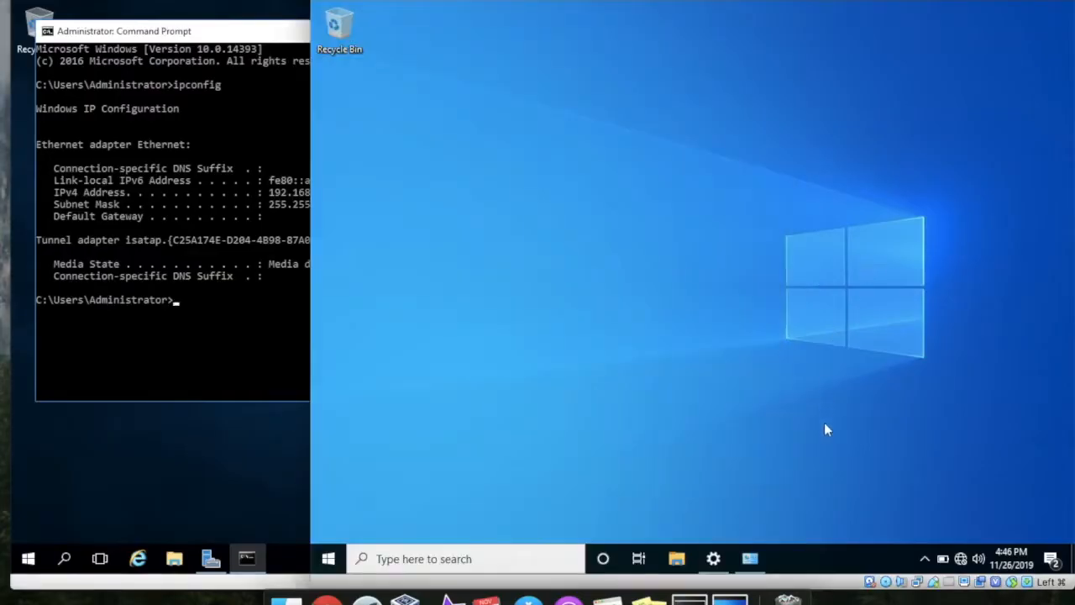
{"action": "left_click", "coordinate": [750, 558]}
{"action": "left_click", "coordinate": [465, 151]}
{"action": "right_click", "coordinate": [463, 149]}
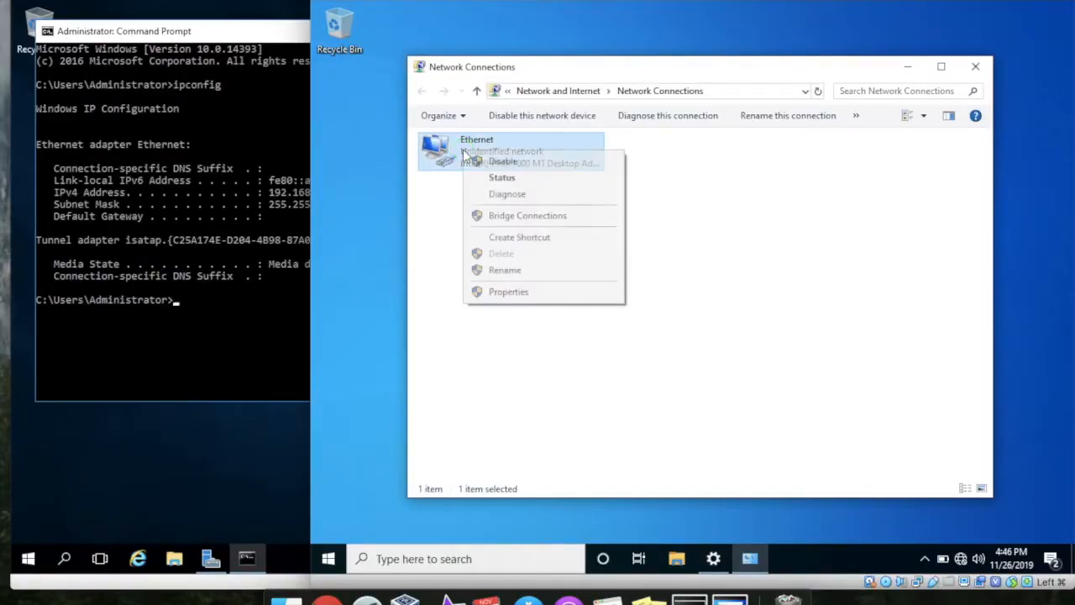
{"action": "left_click", "coordinate": [505, 297]}
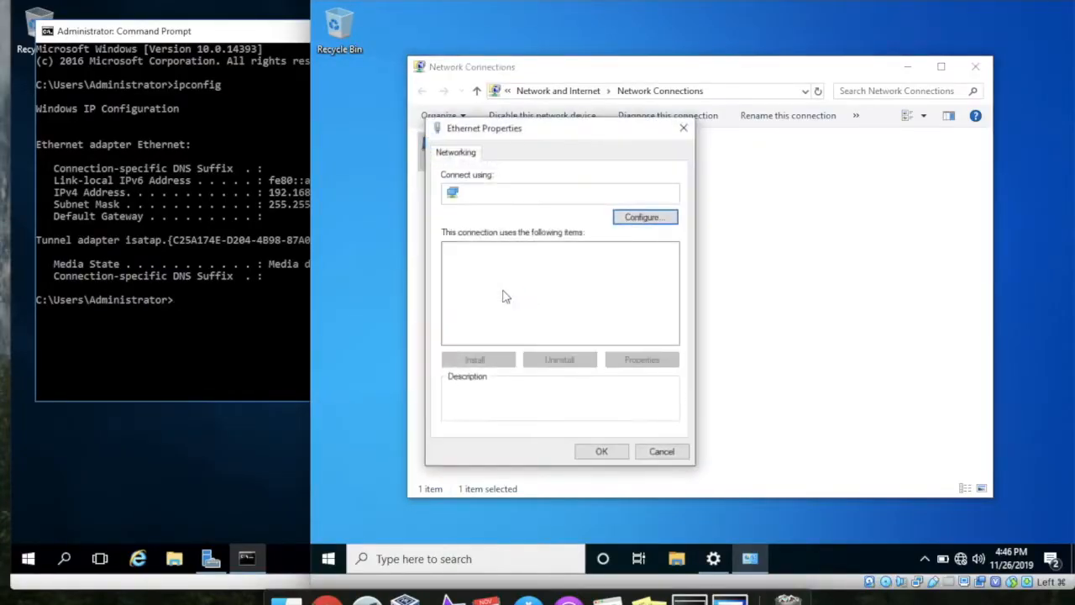
{"action": "left_click", "coordinate": [546, 290]}
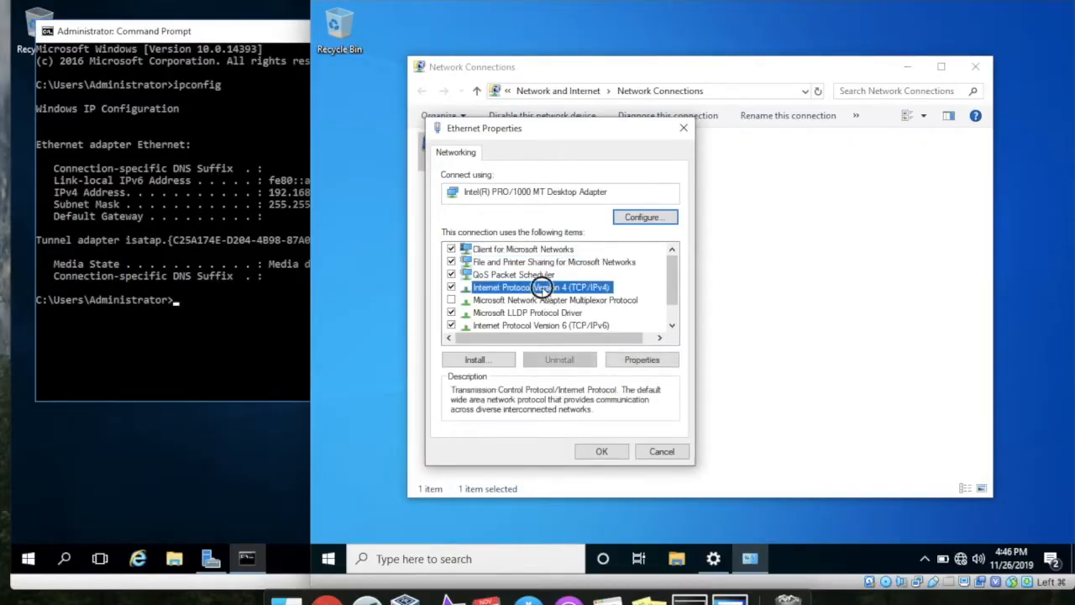
{"action": "double_click", "coordinate": [544, 290]}
Step: Set the client adapter's default gateway to 192.168.1.10, checking it against the server's IPv4 address
{"action": "left_click", "coordinate": [621, 350]}
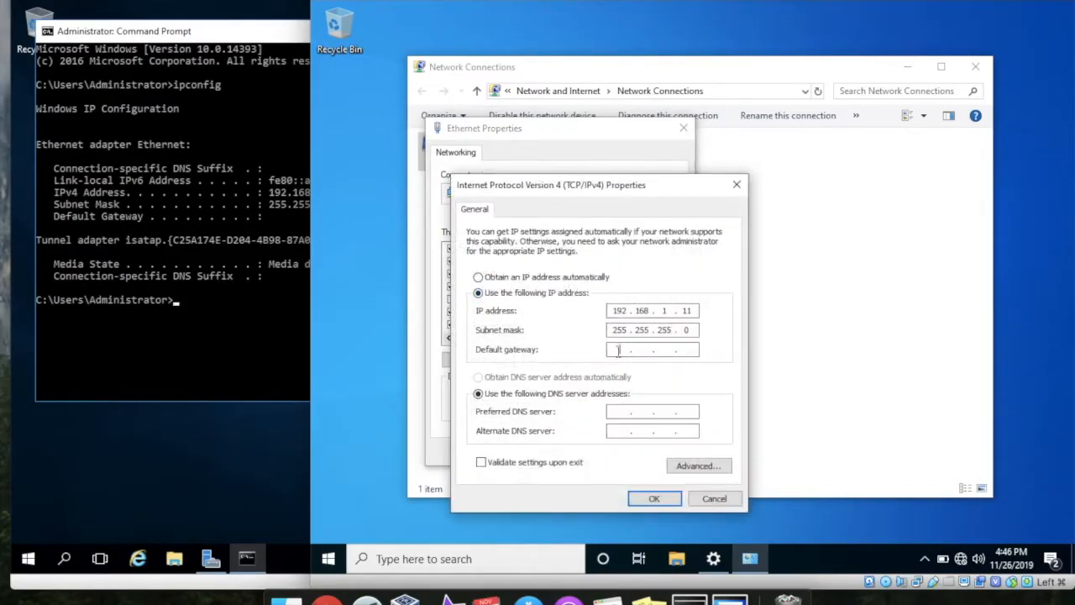
{"action": "type", "text": "192 . 168 . 1"}
{"action": "left_click", "coordinate": [211, 301]}
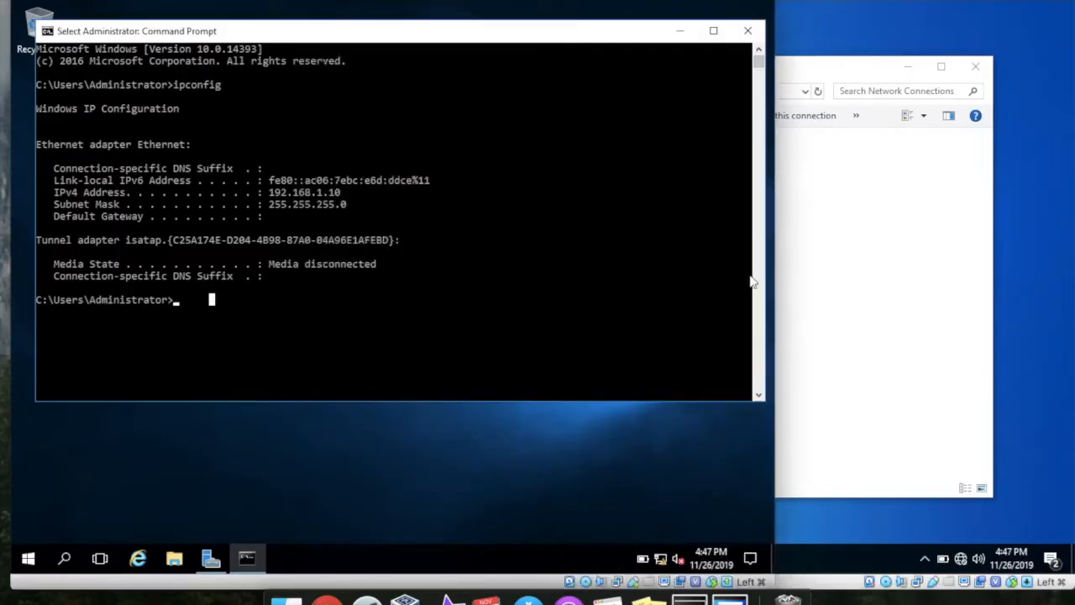
{"action": "left_click", "coordinate": [811, 279]}
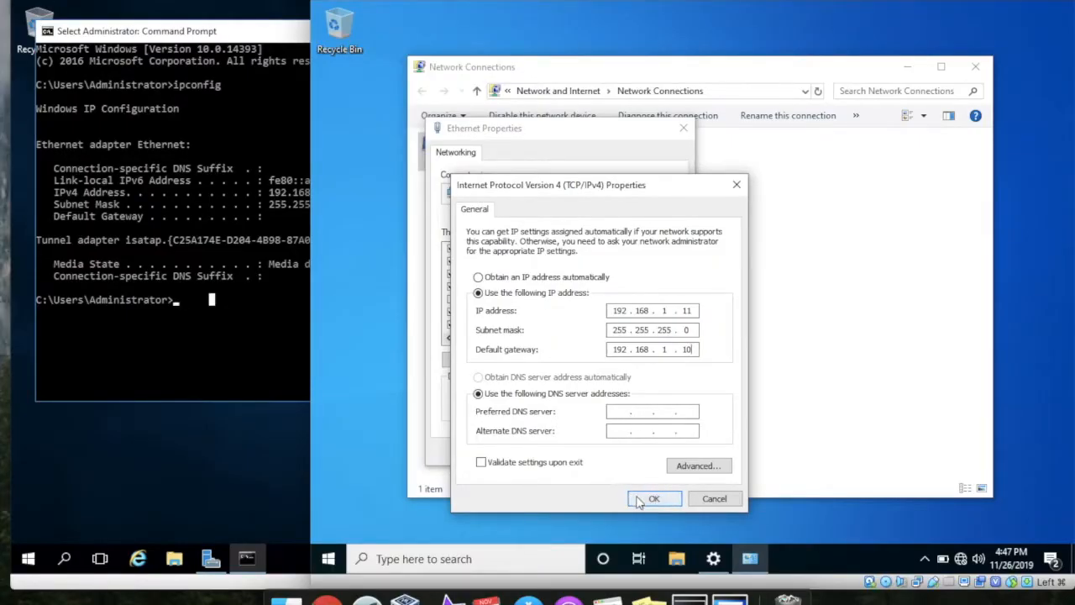
Step: Set the preferred DNS server to 192.168.1.10, save the adapter settings, and dismiss the network prompt and Network Connections window
{"action": "left_click", "coordinate": [617, 412]}
{"action": "type", "text": "192.168.1.10"}
{"action": "left_click", "coordinate": [654, 501]}
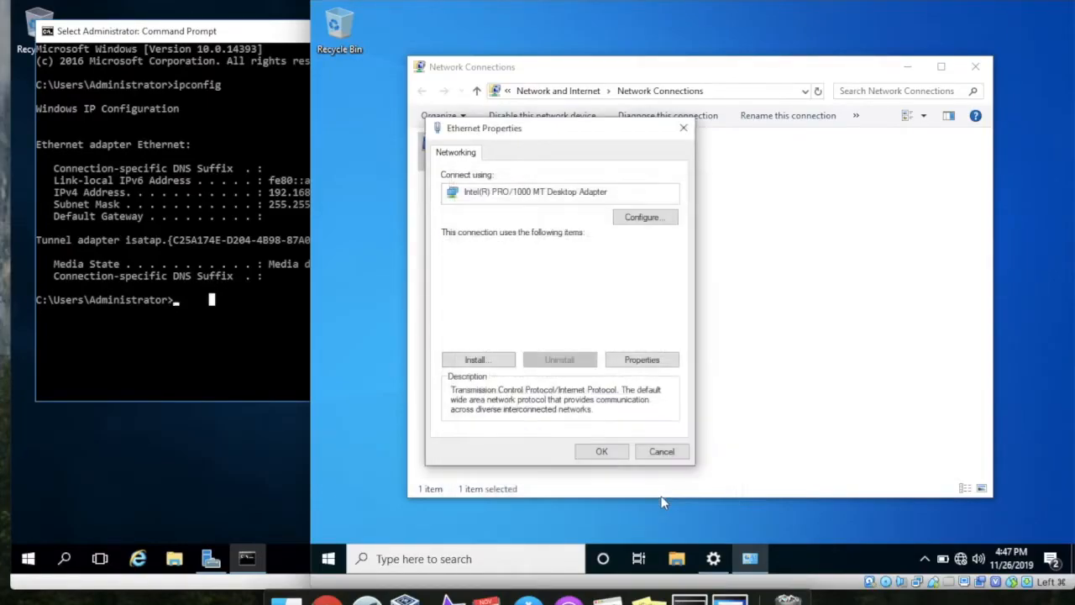
{"action": "left_click", "coordinate": [602, 452]}
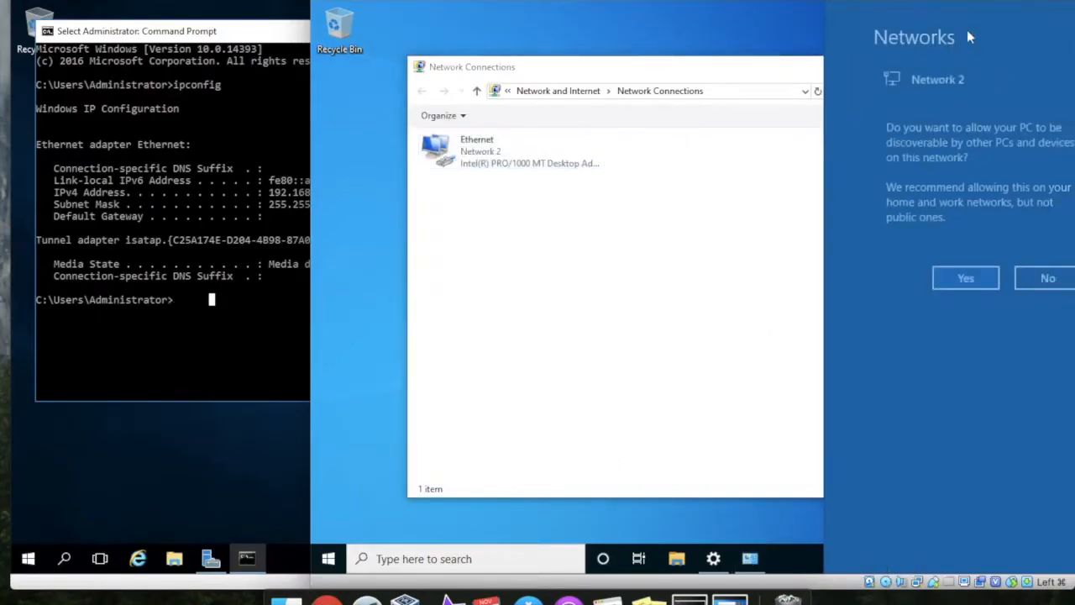
{"action": "left_click", "coordinate": [944, 274]}
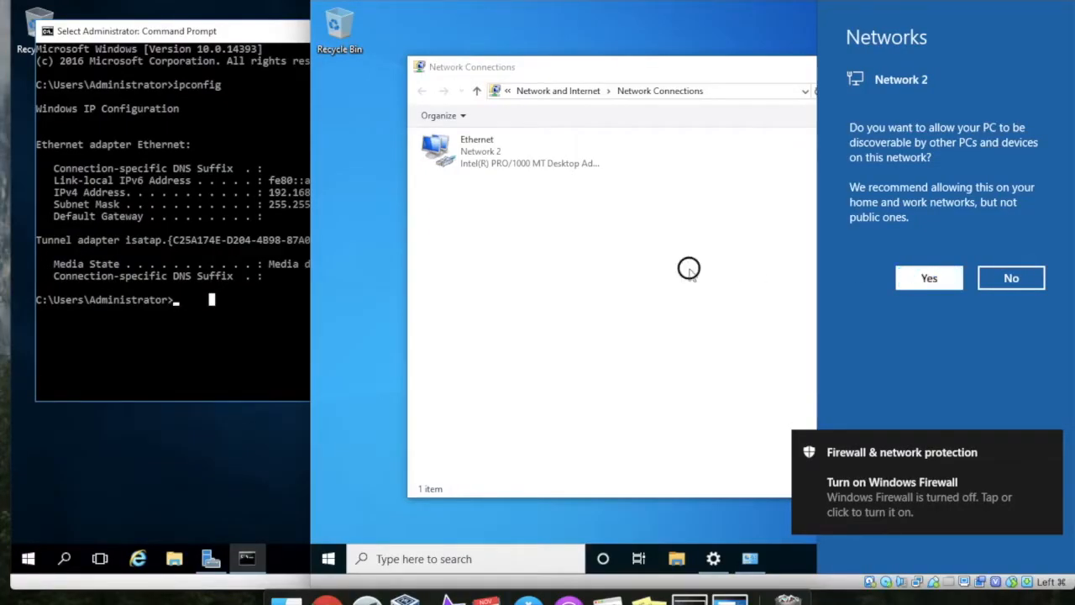
{"action": "left_click", "coordinate": [975, 68]}
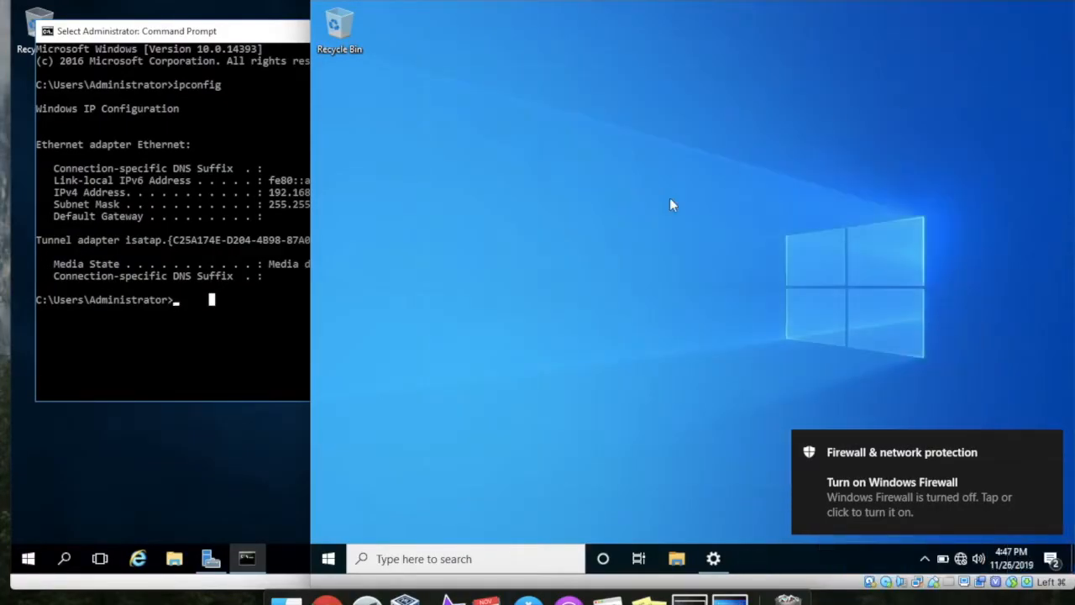
Step: Open a Command Prompt on the Windows 10 client and ping the server at 192.168.1.10
{"action": "left_click", "coordinate": [457, 558]}
{"action": "type", "text": "cmd"}
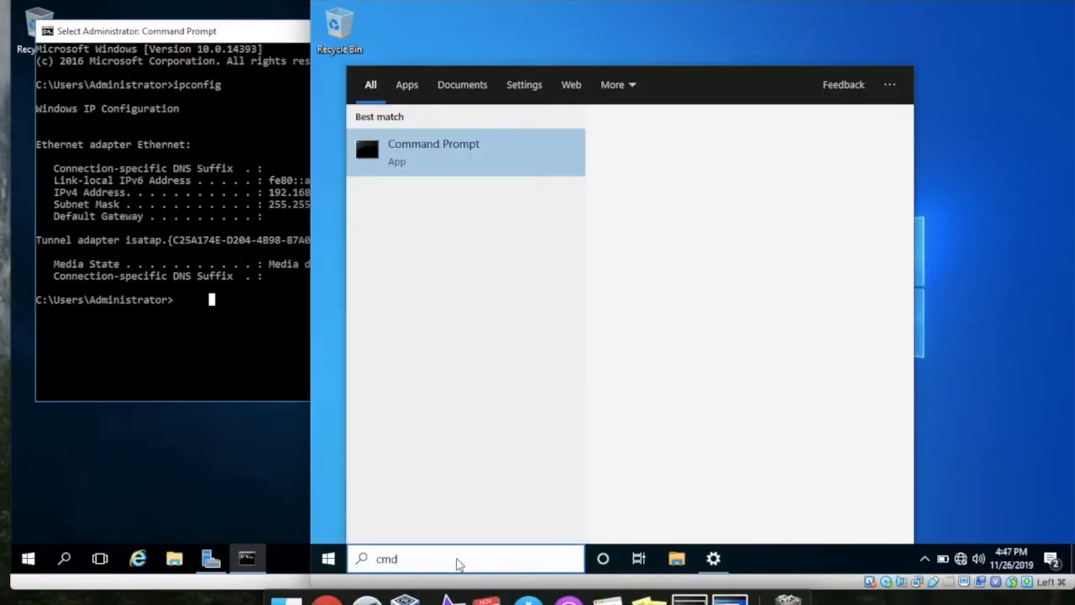
{"action": "left_click", "coordinate": [647, 462]}
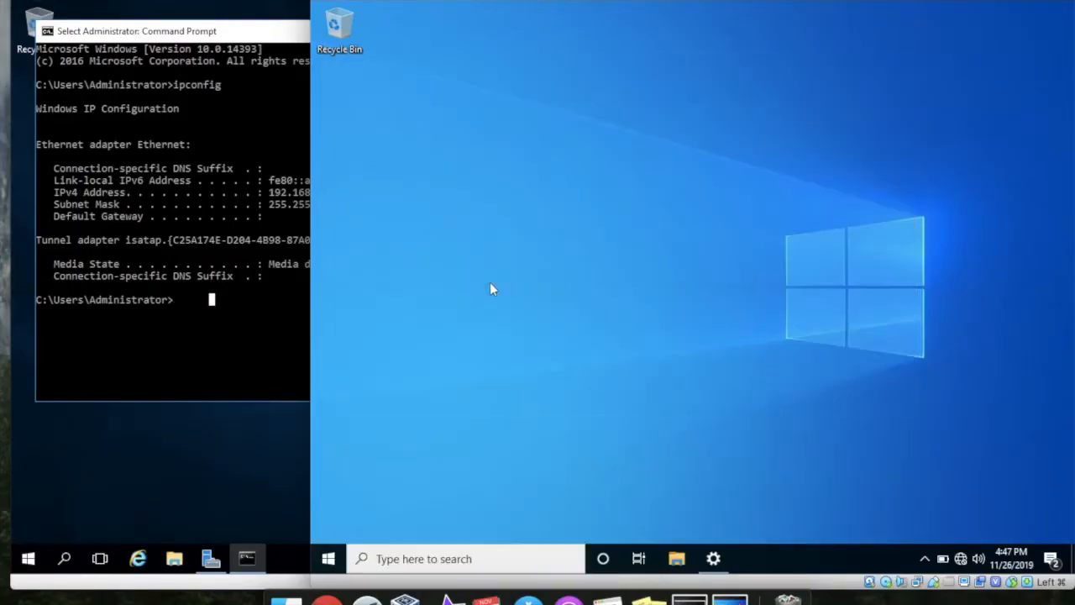
{"action": "type", "text": "ping 192"}
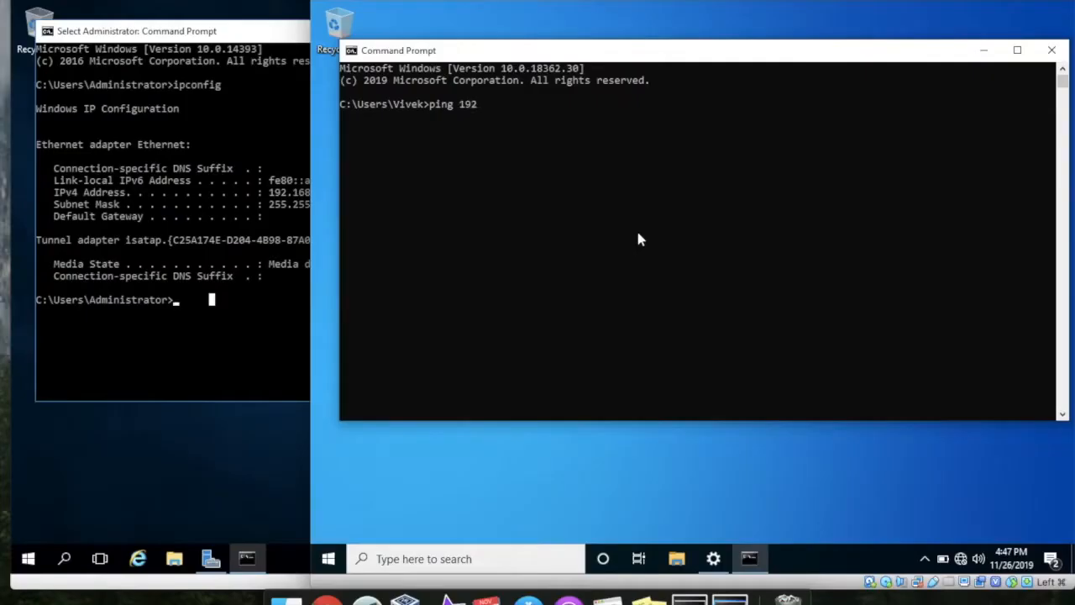
{"action": "type", "text": ".168.1.10"}
{"action": "key", "text": "Return"}
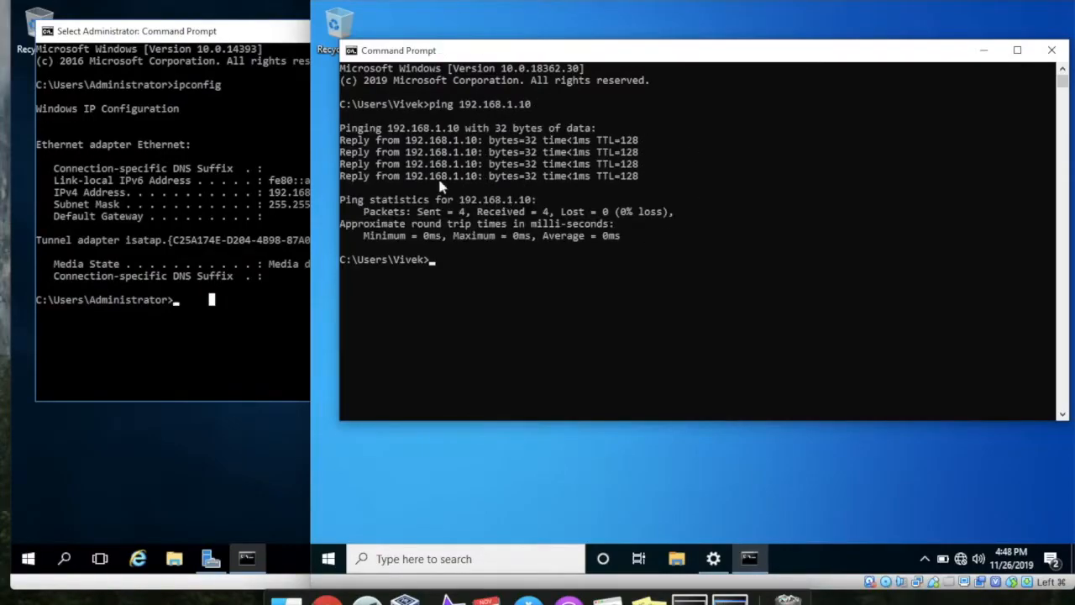
Step: Close the client's Command Prompt and the minimized Settings window
{"action": "left_click", "coordinate": [1051, 49]}
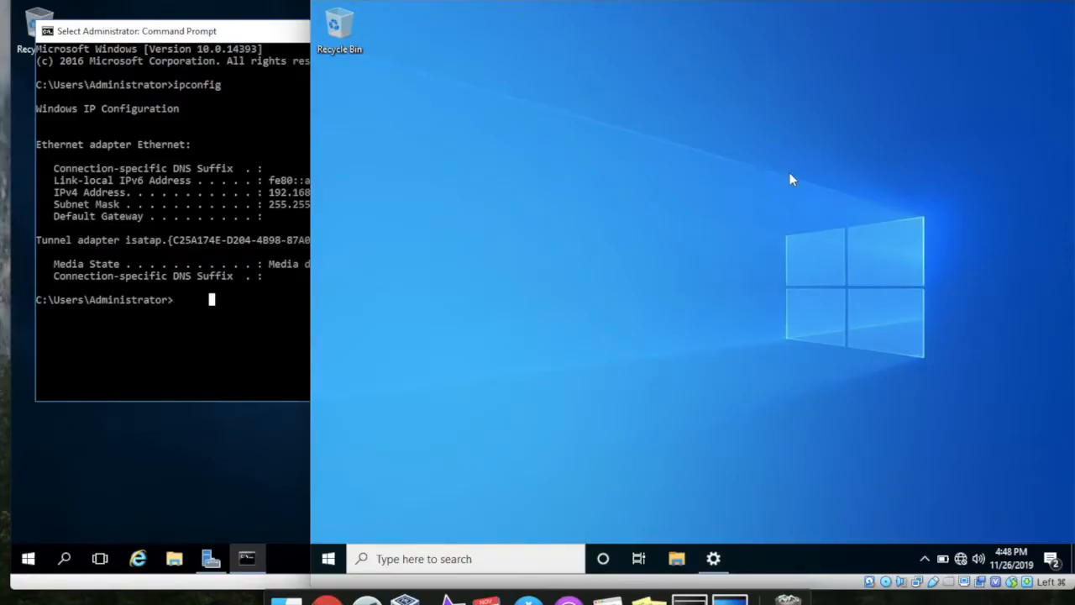
{"action": "left_click", "coordinate": [713, 559]}
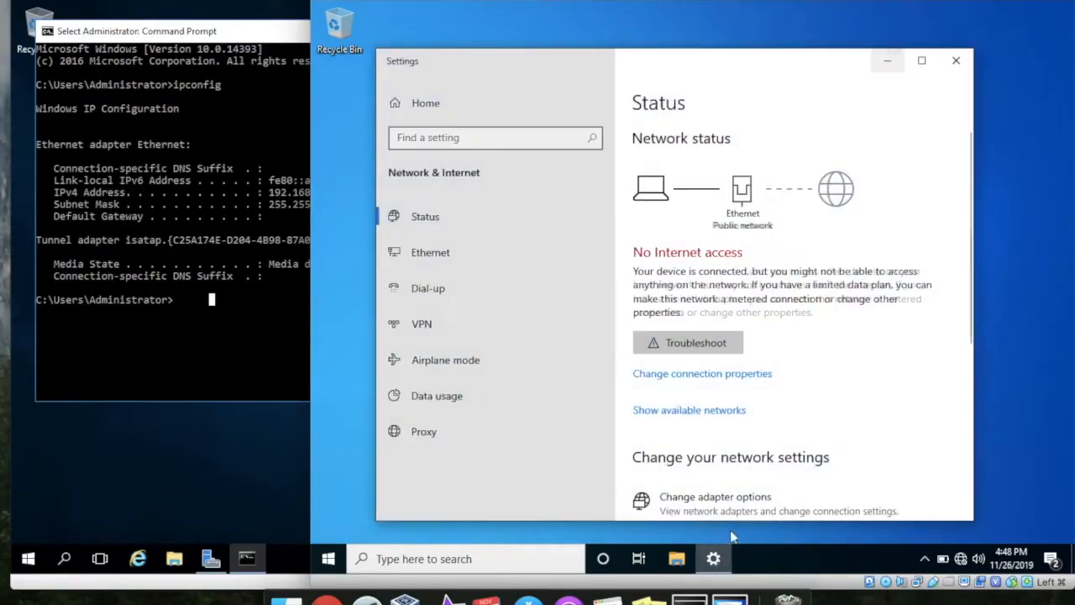
{"action": "left_click", "coordinate": [956, 56]}
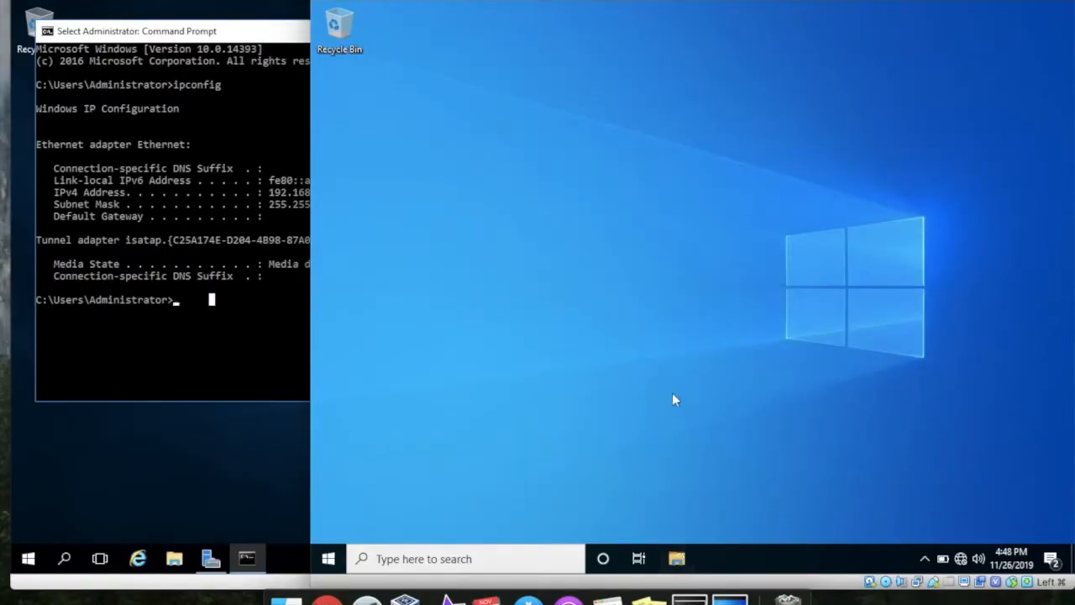
Step: Open the system information of This PC and bring up the System Properties for changing its computer name and domain settings
{"action": "key", "text": "super+e"}
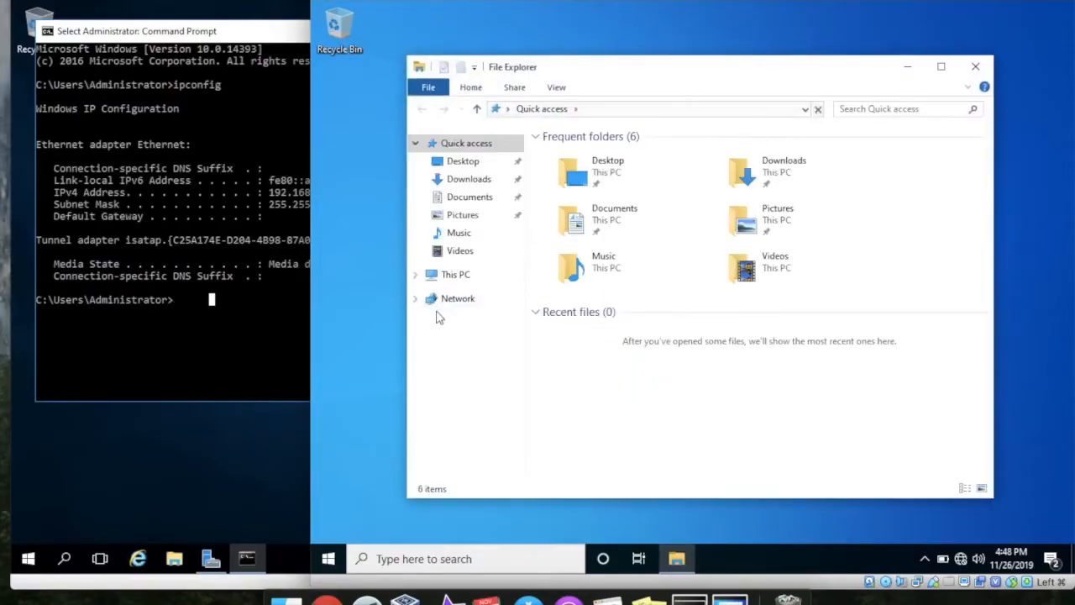
{"action": "left_click", "coordinate": [471, 284]}
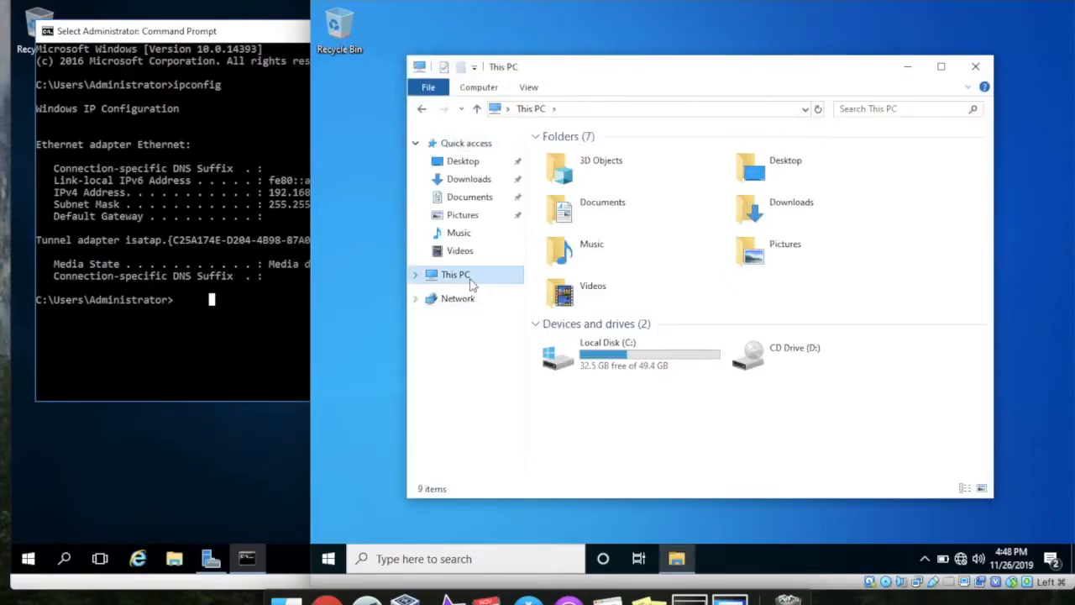
{"action": "right_click", "coordinate": [471, 285]}
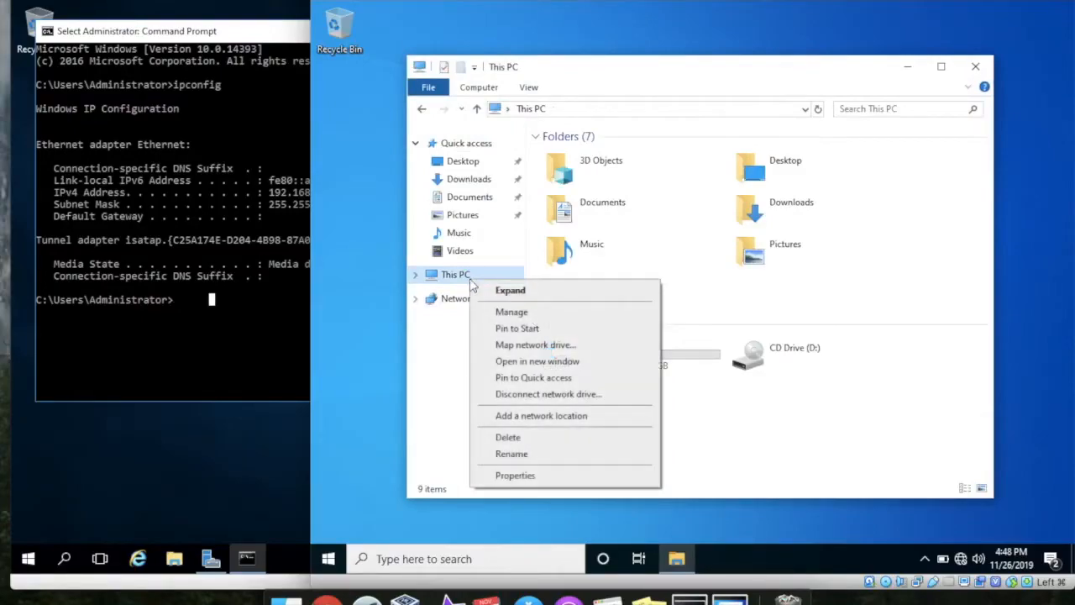
{"action": "left_click", "coordinate": [517, 475]}
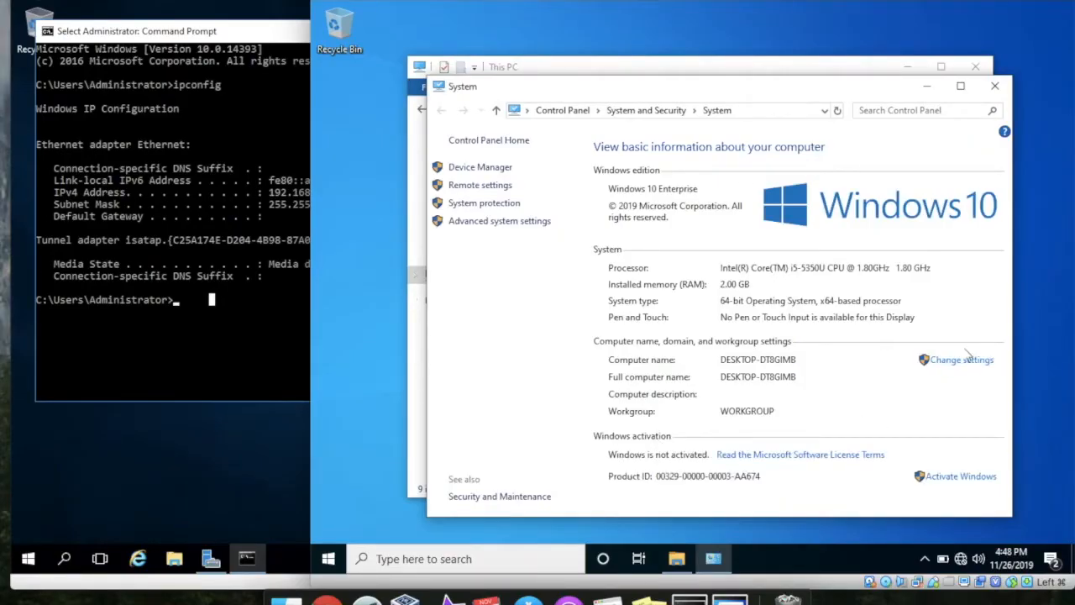
{"action": "left_click", "coordinate": [951, 361]}
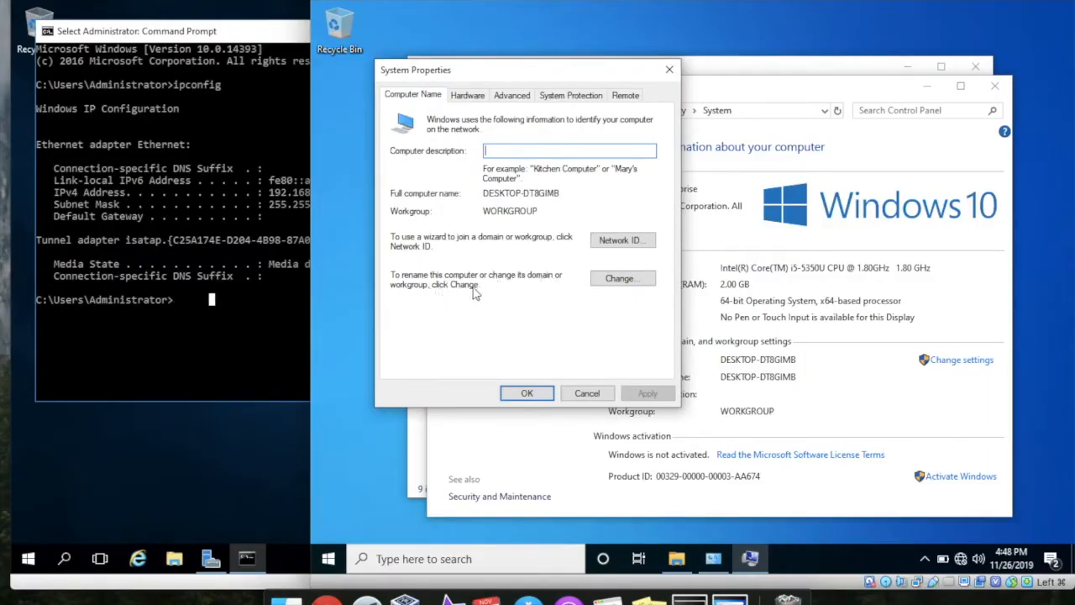
Step: Enter PC1 as the client's new computer name in the name and domain changes
{"action": "left_click", "coordinate": [622, 279]}
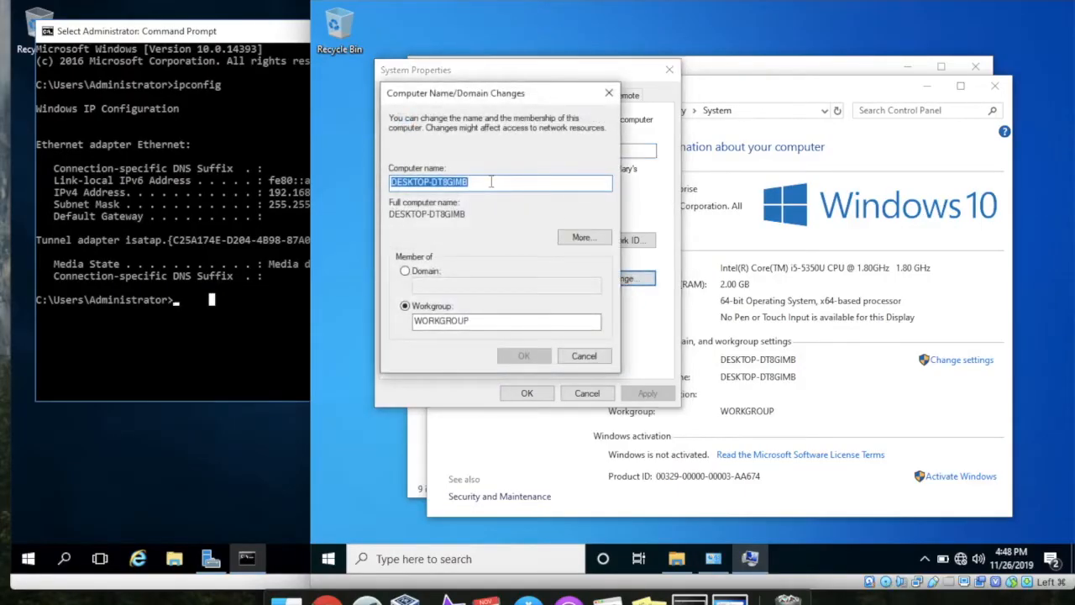
{"action": "key", "text": "BackSpace"}
{"action": "type", "text": "P"}
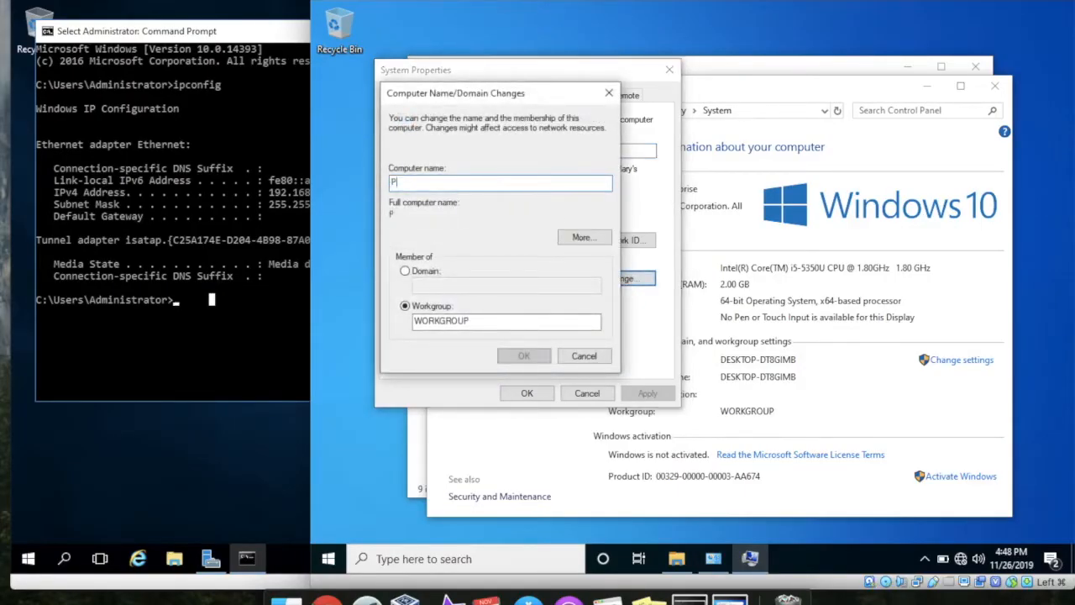
{"action": "type", "text": "C1"}
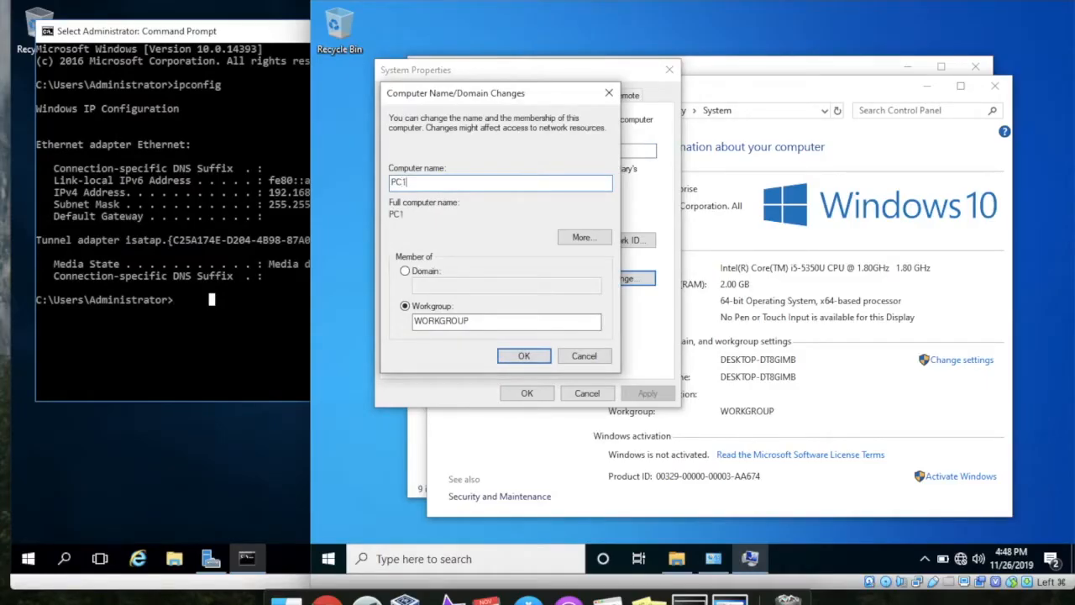
Step: Make the computer a member of the domain Lan.com instead of a workgroup and submit the change
{"action": "left_click", "coordinate": [405, 270]}
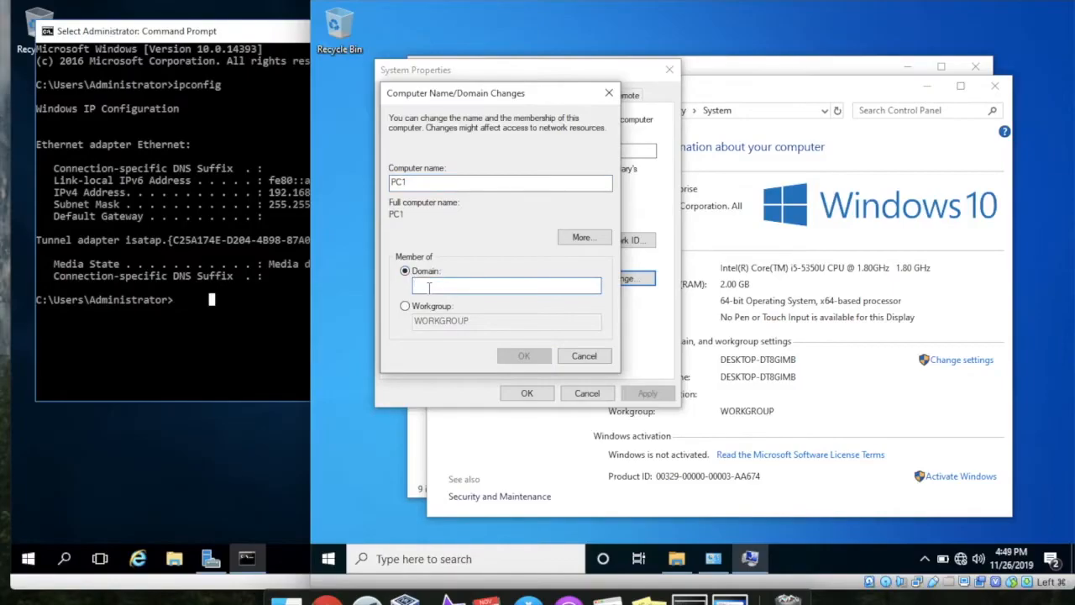
{"action": "type", "text": "Lan"}
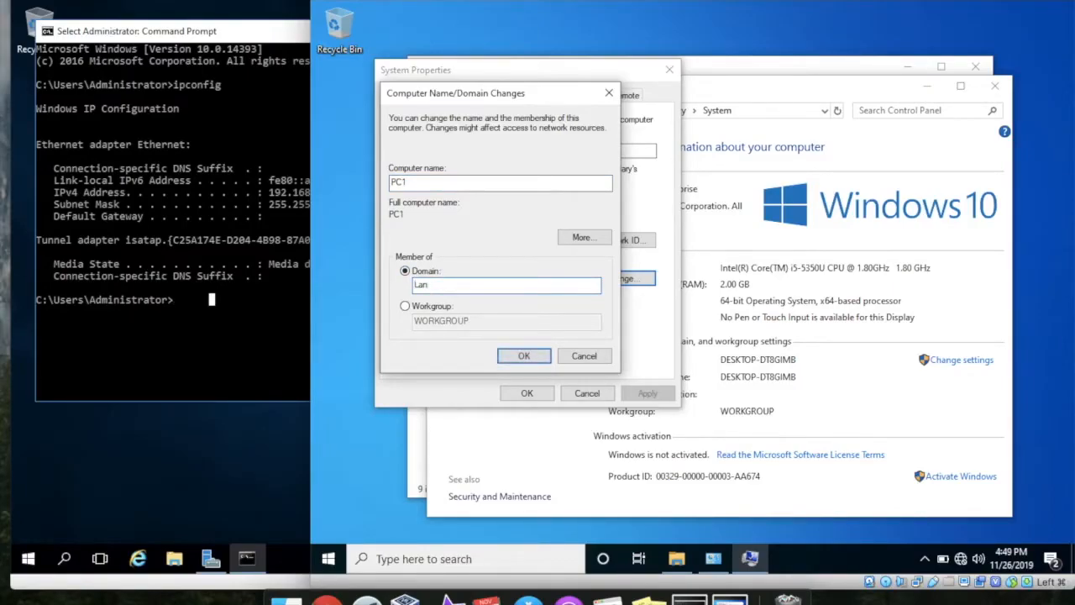
{"action": "type", "text": ".com"}
{"action": "left_click", "coordinate": [520, 358]}
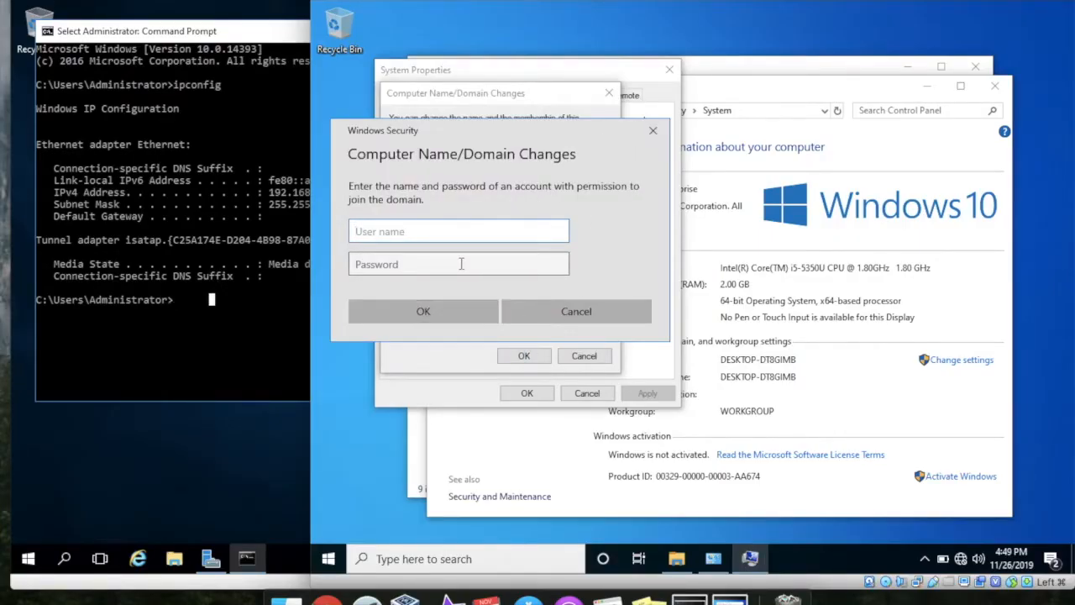
Step: Authorize the domain join with the Administrator user name and the account password
{"action": "type", "text": "Administrator"}
{"action": "left_click", "coordinate": [432, 264]}
{"action": "type", "text": "•••••••"}
{"action": "left_click", "coordinate": [424, 311]}
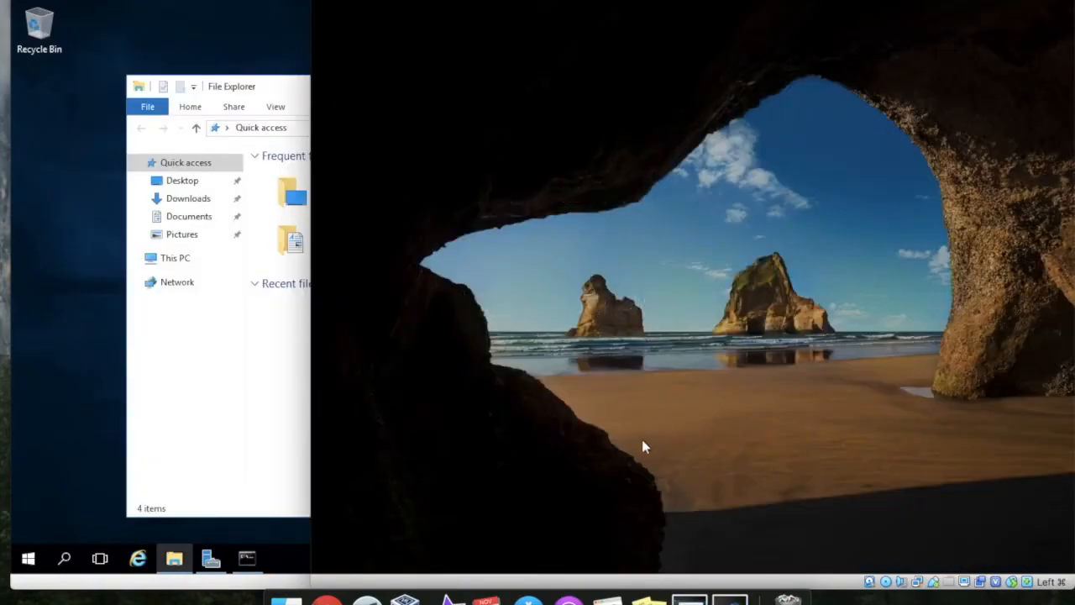
Step: Choose to sign in to the client as another user and enter lan\administrator as the user name
{"action": "left_click", "coordinate": [643, 440]}
{"action": "left_click", "coordinate": [419, 531]}
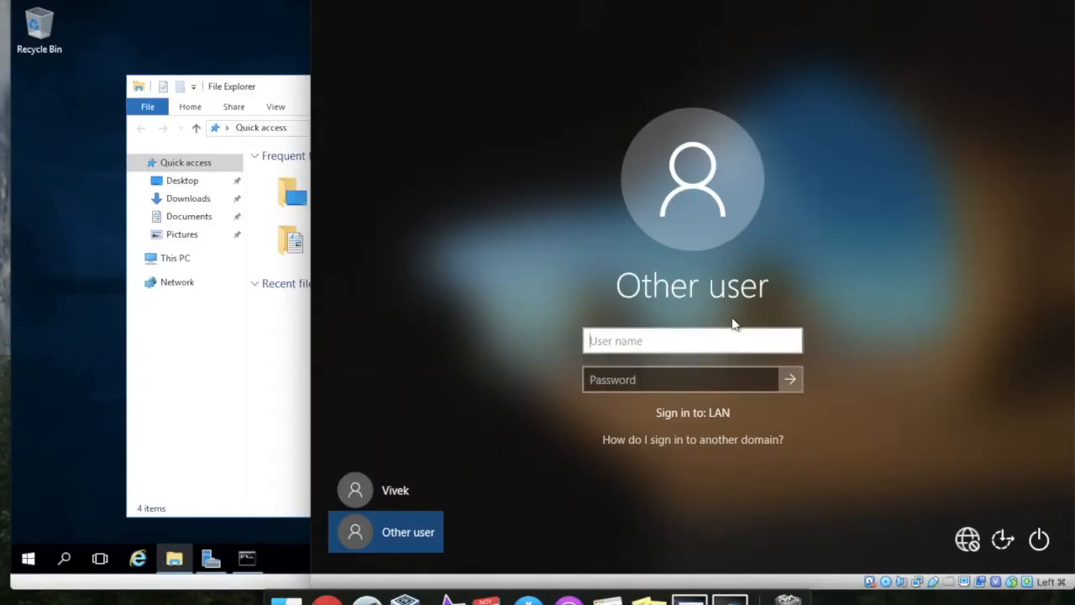
{"action": "type", "text": "lan\\"}
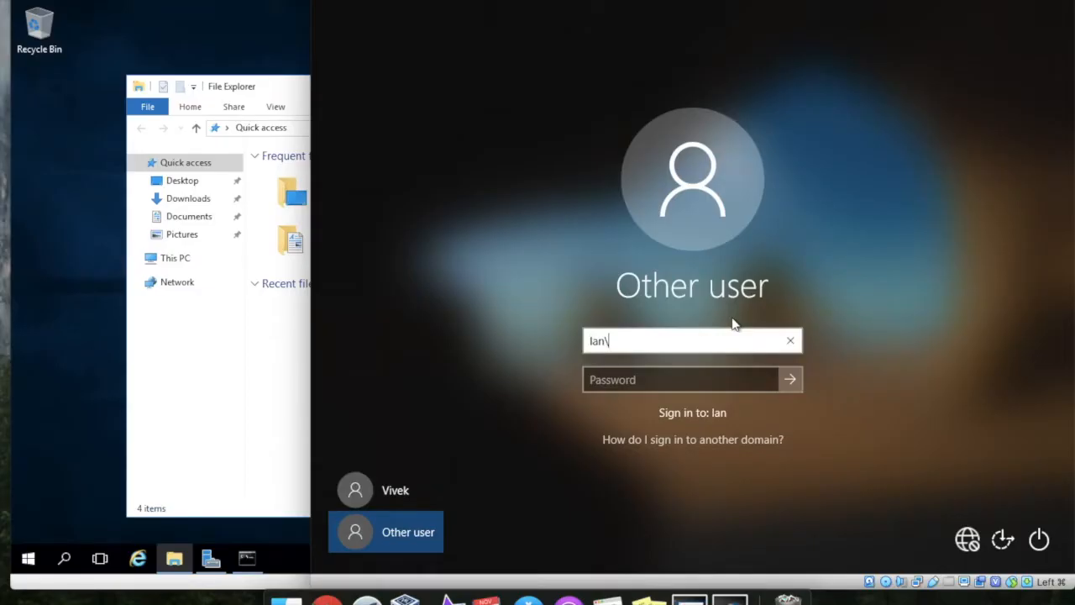
{"action": "type", "text": "administrator"}
Step: Enter the domain administrator's account password, correcting the mistyped characters, and sign in to the client
{"action": "left_click", "coordinate": [676, 380]}
{"action": "type", "text": "•"}
{"action": "key", "text": "BackSpace"}
{"action": "key", "text": "BackSpace"}
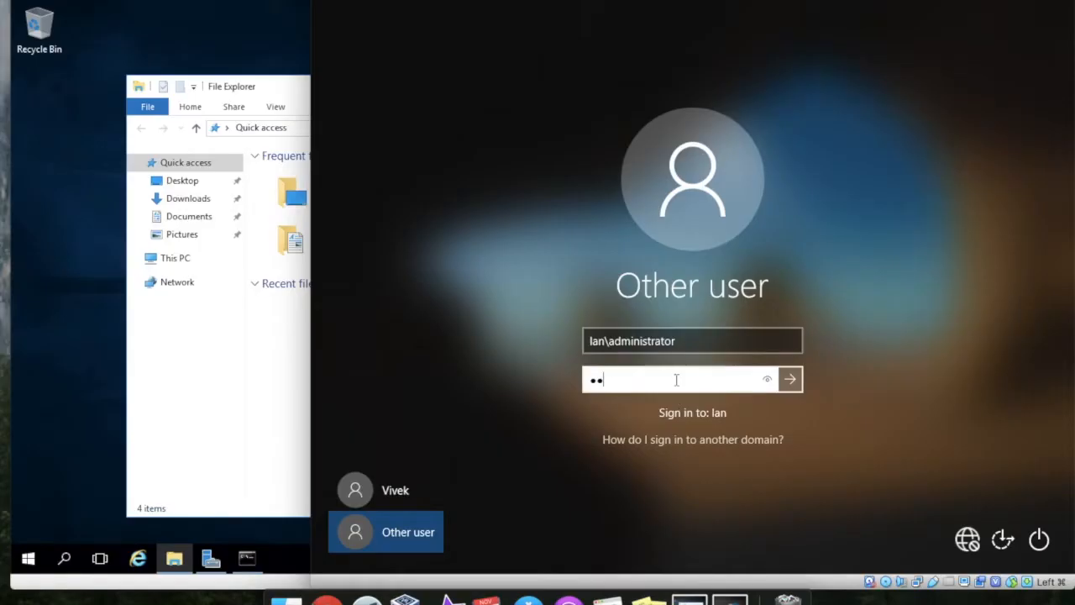
{"action": "key", "text": "BackSpace"}
{"action": "key", "text": "BackSpace"}
{"action": "type", "text": "••••"}
{"action": "key", "text": "Return"}
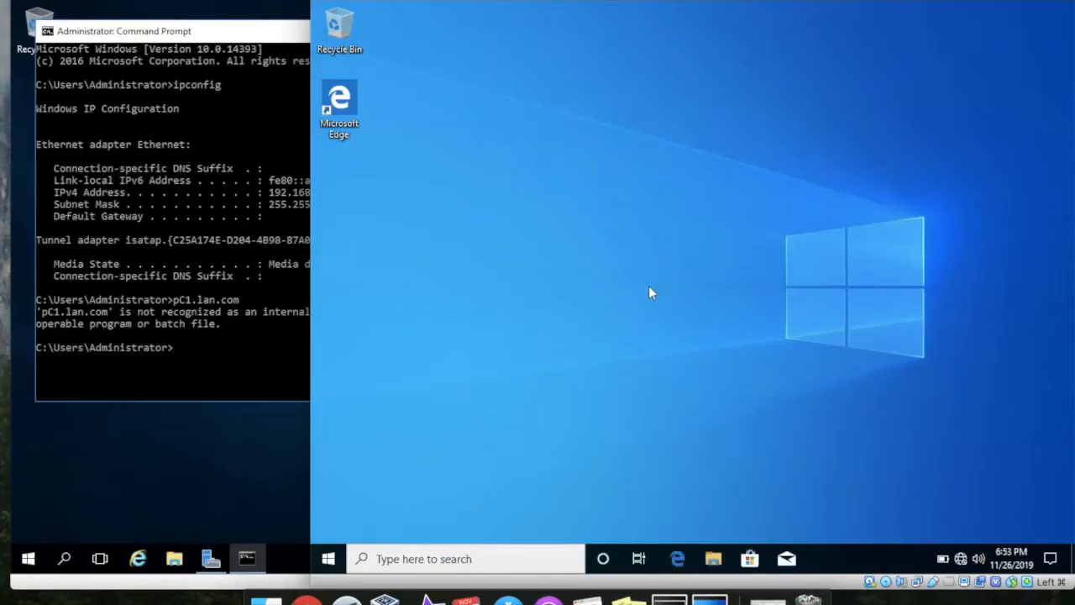
Step: Ping 192.168.10.11 from the server's Command Prompt to test the connection to the client
{"action": "left_click", "coordinate": [236, 348]}
{"action": "type", "text": "ping 19"}
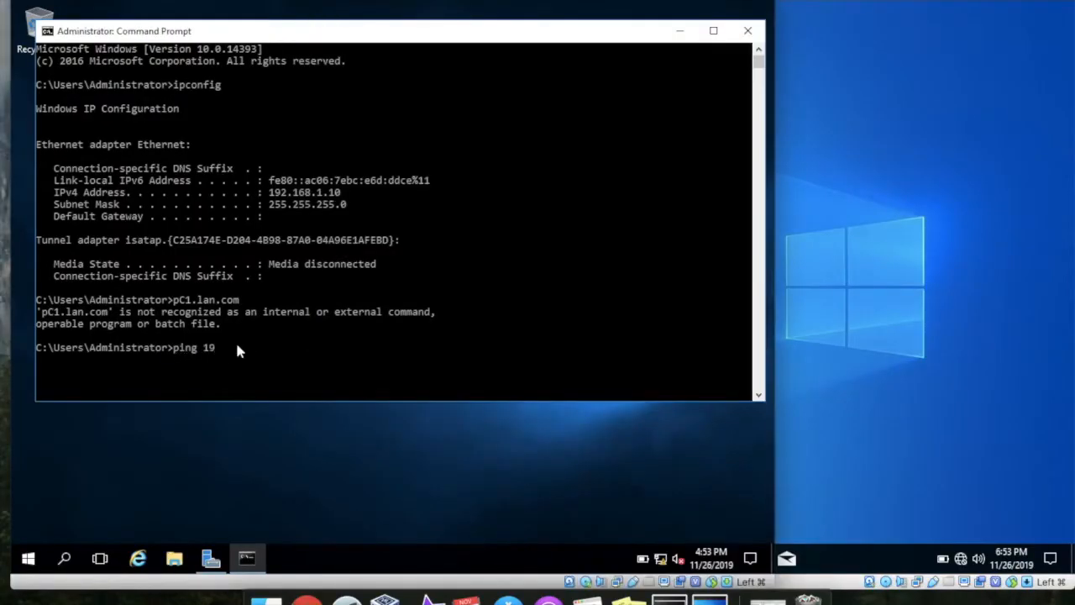
{"action": "type", "text": "2.168.10.11"}
{"action": "key", "text": "Return"}
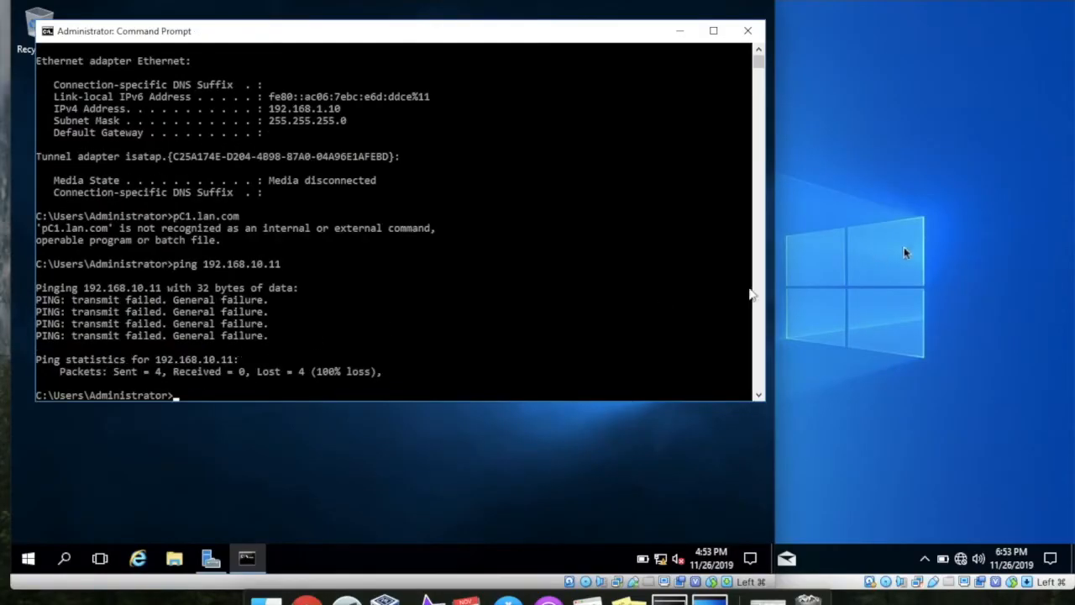
Step: Open a Command Prompt on the client and run ipconfig to check its IP configuration
{"action": "left_click", "coordinate": [916, 225]}
{"action": "left_click", "coordinate": [473, 559]}
{"action": "type", "text": "cmd"}
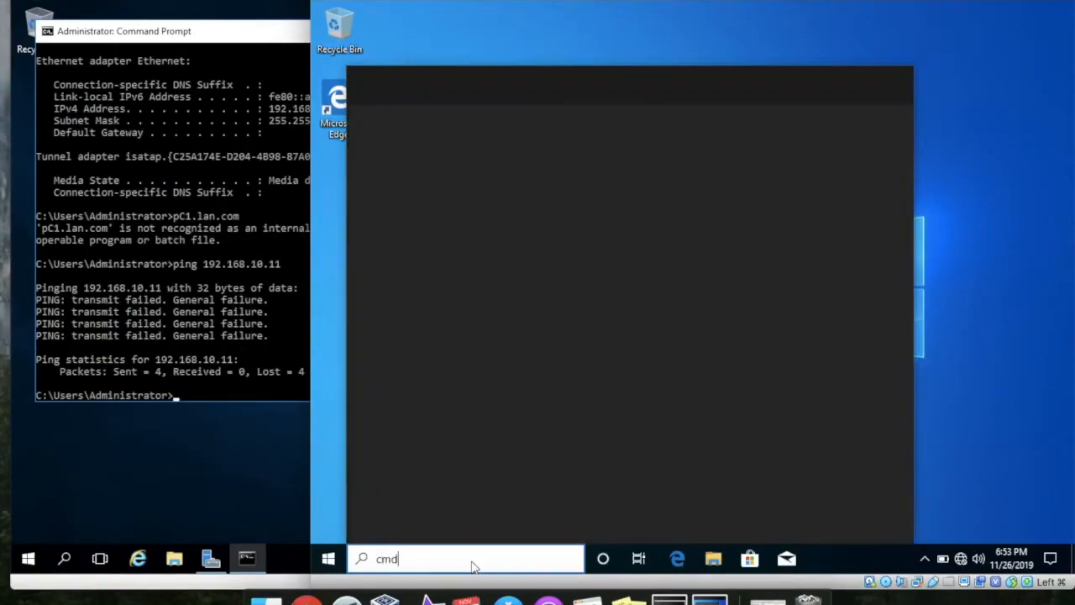
{"action": "key", "text": "Escape"}
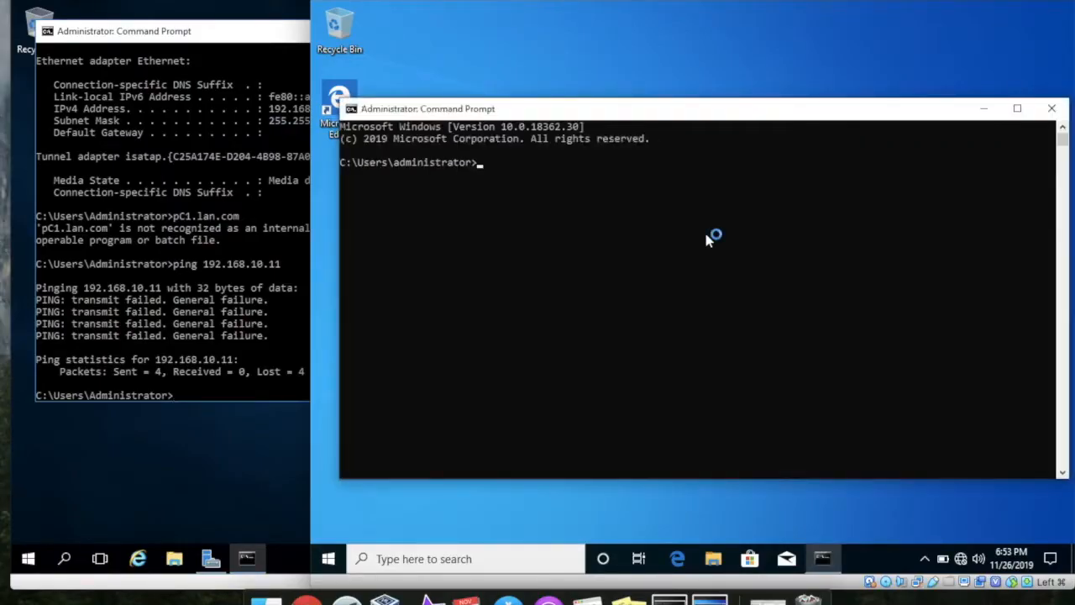
{"action": "type", "text": "ipconfig"}
{"action": "key", "text": "Return"}
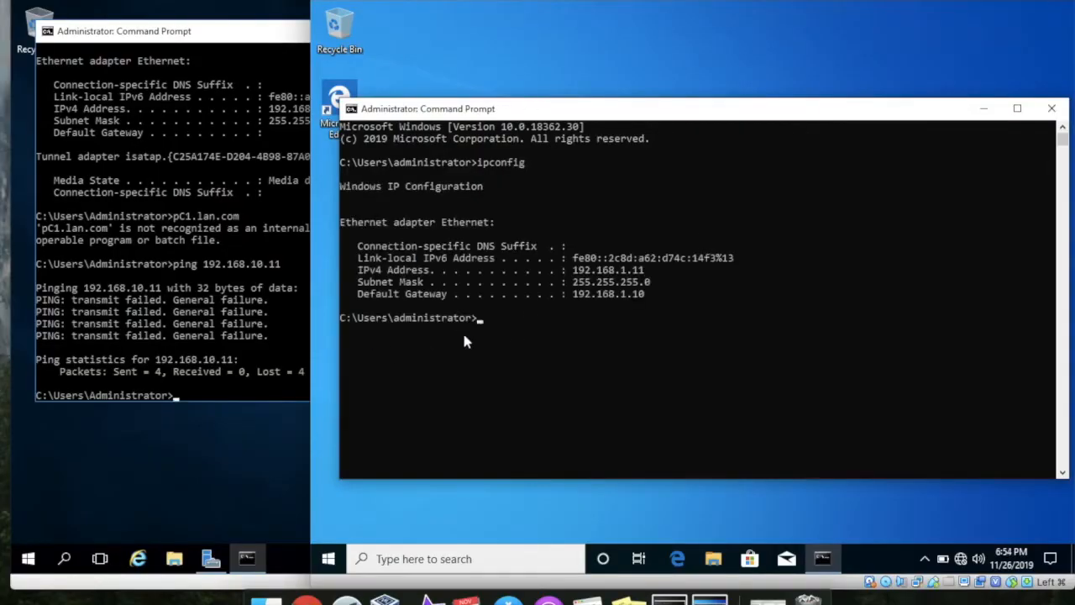
Step: Recall the previous ping command in the server's Command Prompt and delete the end of its IP address
{"action": "left_click", "coordinate": [218, 396]}
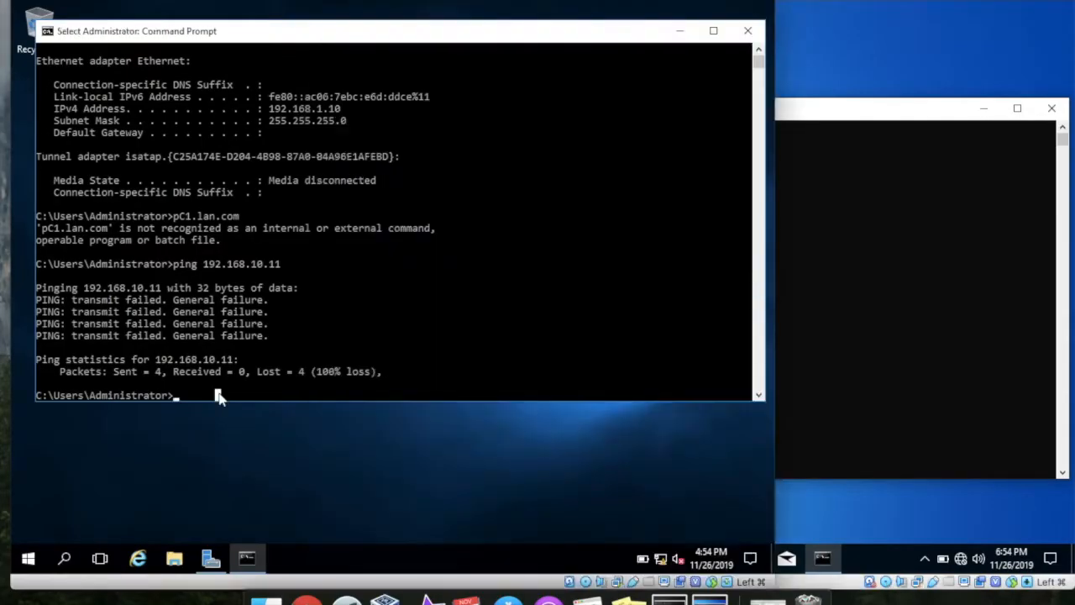
{"action": "key", "text": "Up"}
{"action": "key", "text": "BackSpace"}
{"action": "key", "text": "BackSpace"}
{"action": "key", "text": "BackSpace"}
{"action": "key", "text": "BackSpace"}
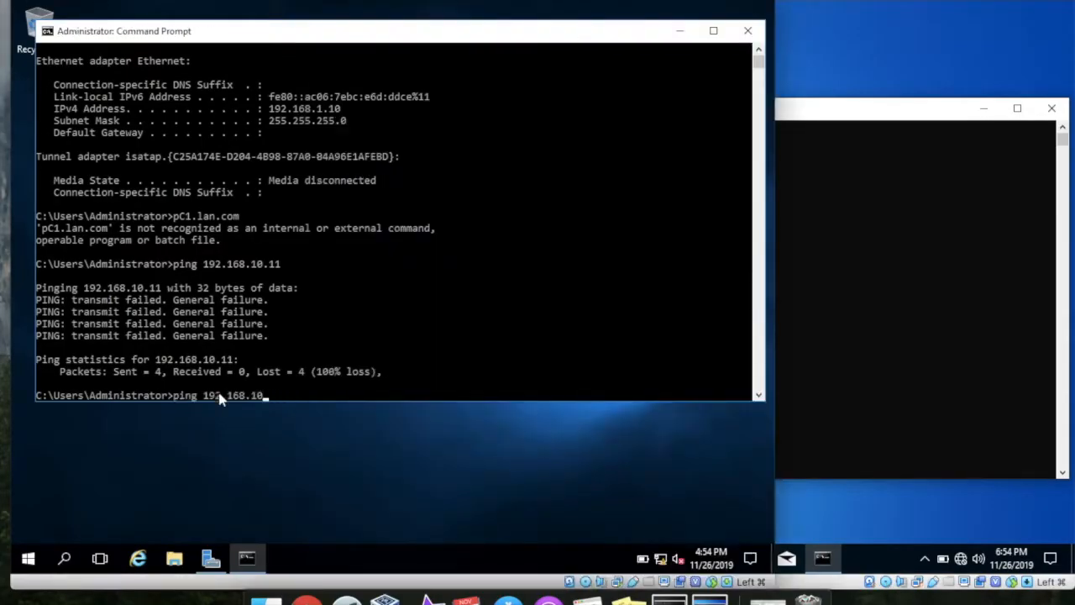